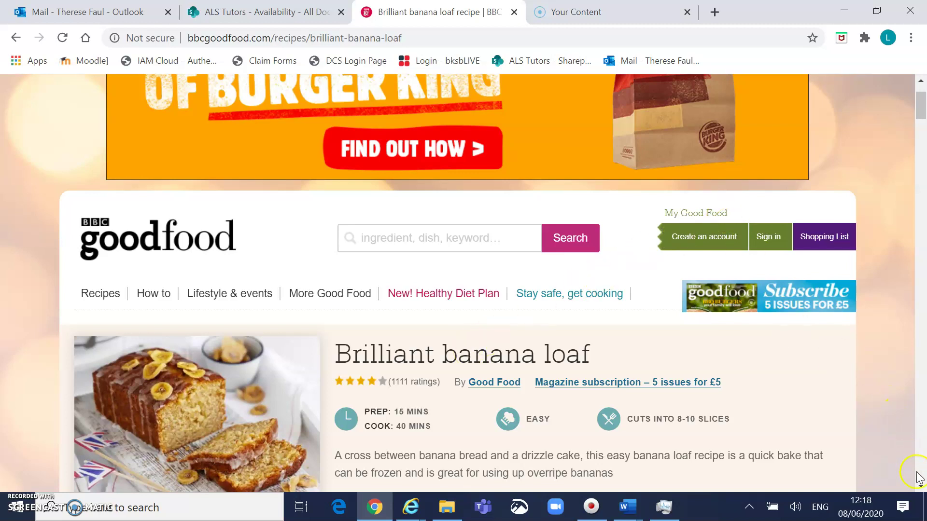
Step: Open Chrome's print preview of the banana loaf recipe from the three-dot menu
left_click(921, 487)
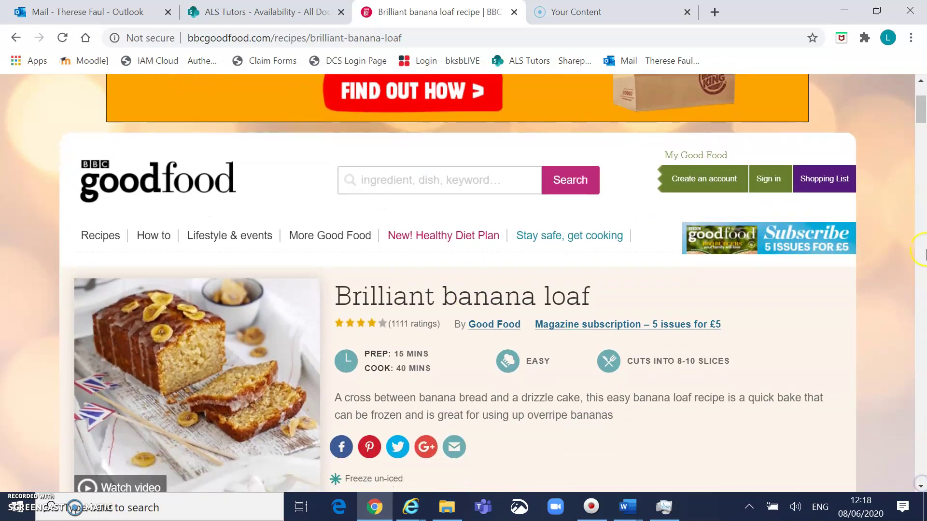
left_click(911, 39)
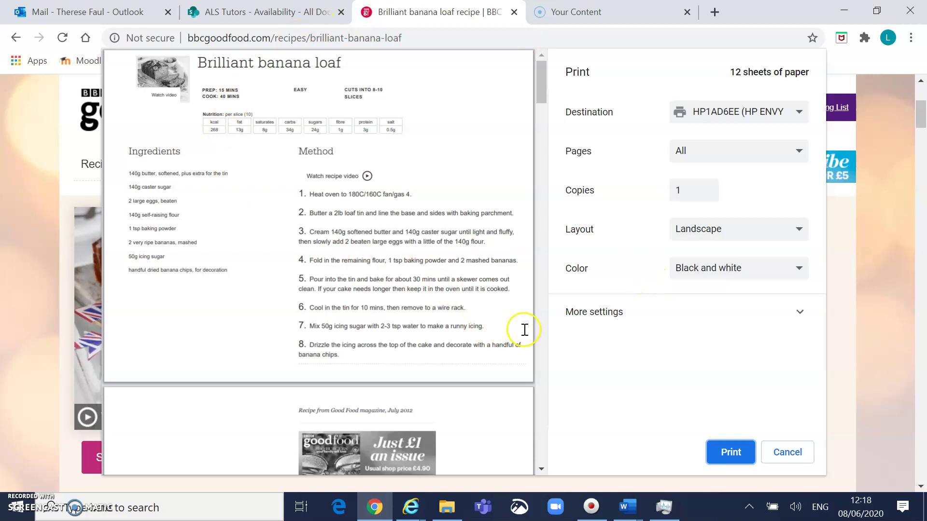
scroll(544, 351, "down", 8)
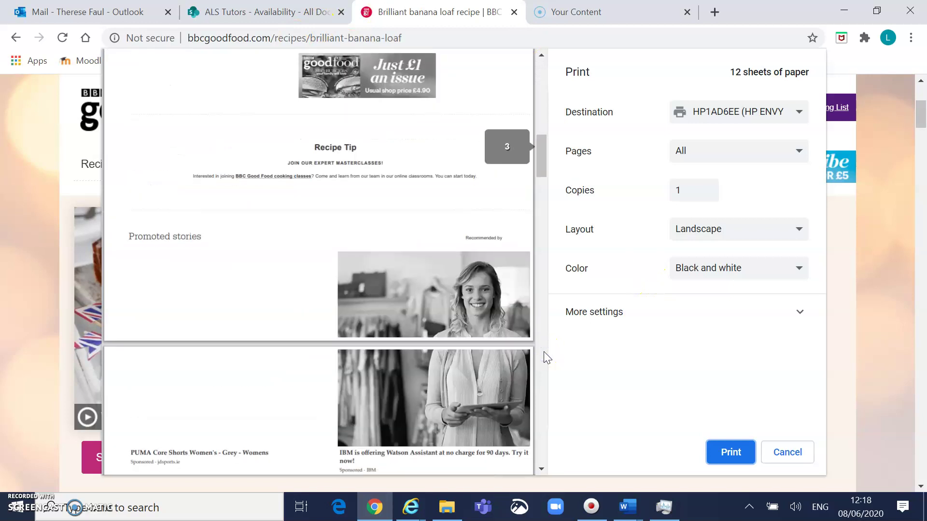
scroll(544, 351, "down", 15)
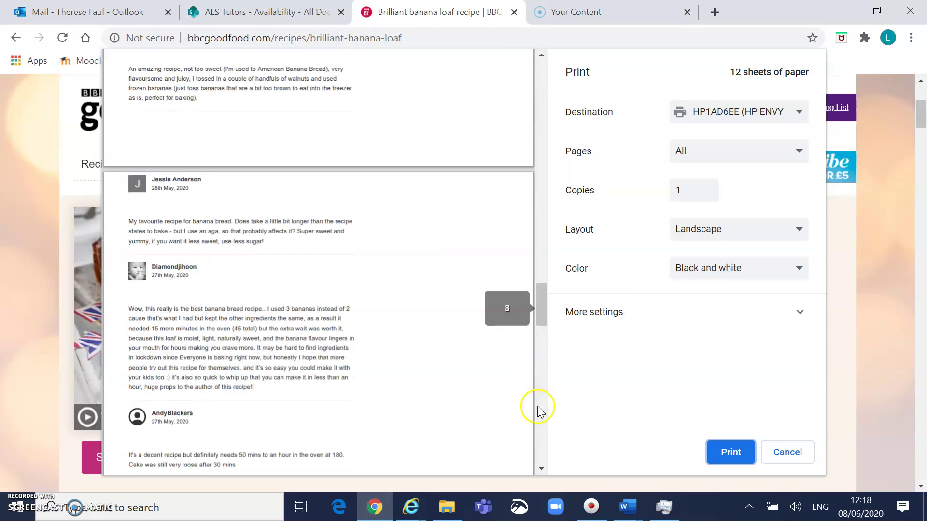
scroll(544, 417, "down", 8)
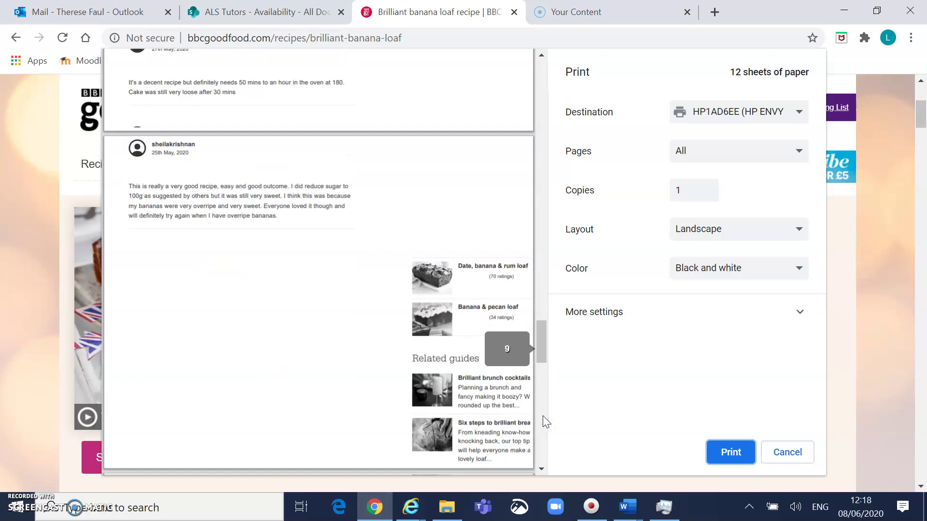
left_click_drag(542, 416, 543, 442)
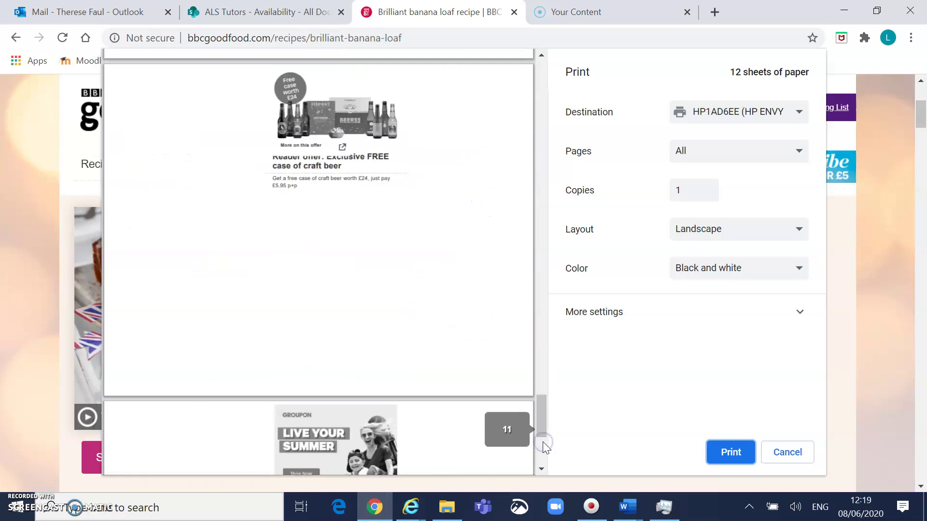
left_click(543, 441)
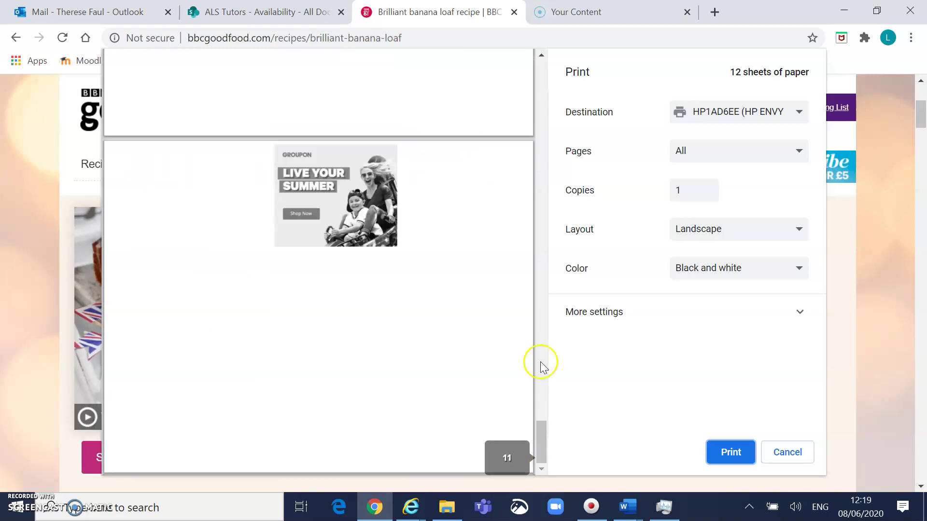
left_click(539, 395)
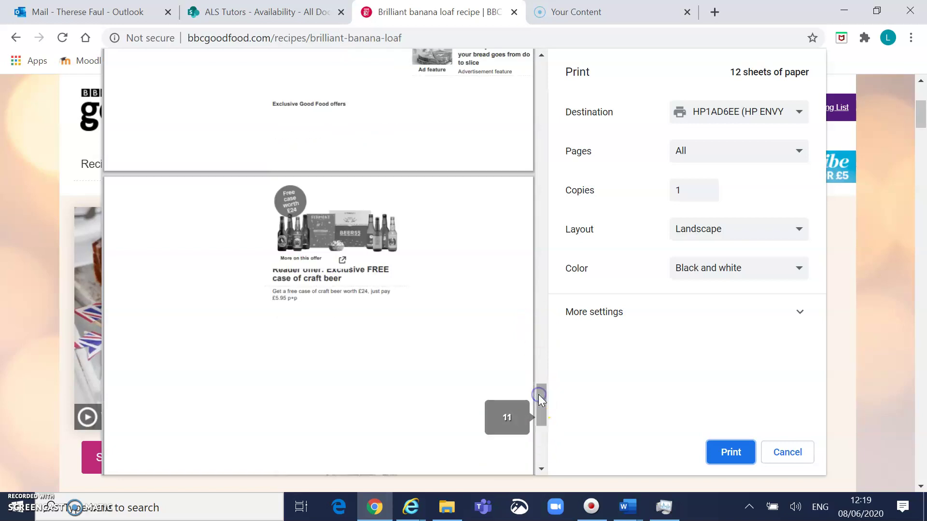
left_click(539, 122)
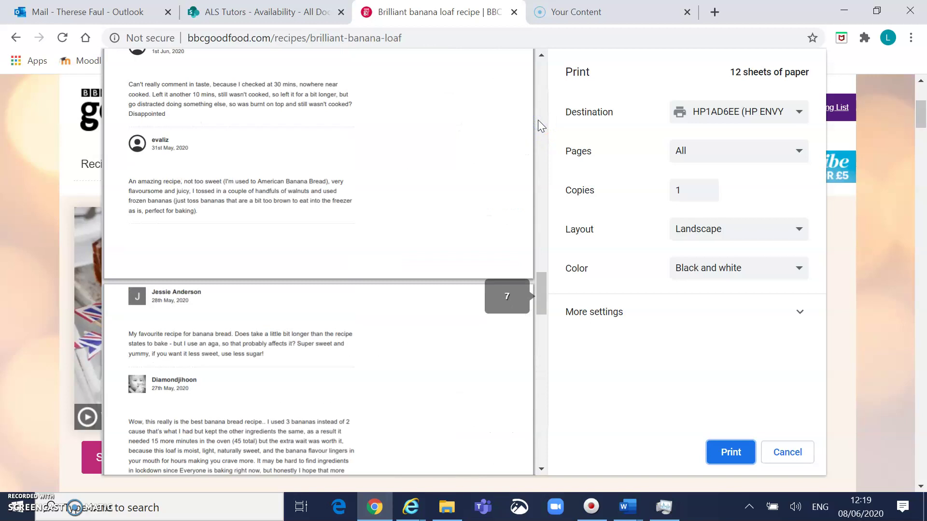
left_click(538, 120)
left_click(541, 112)
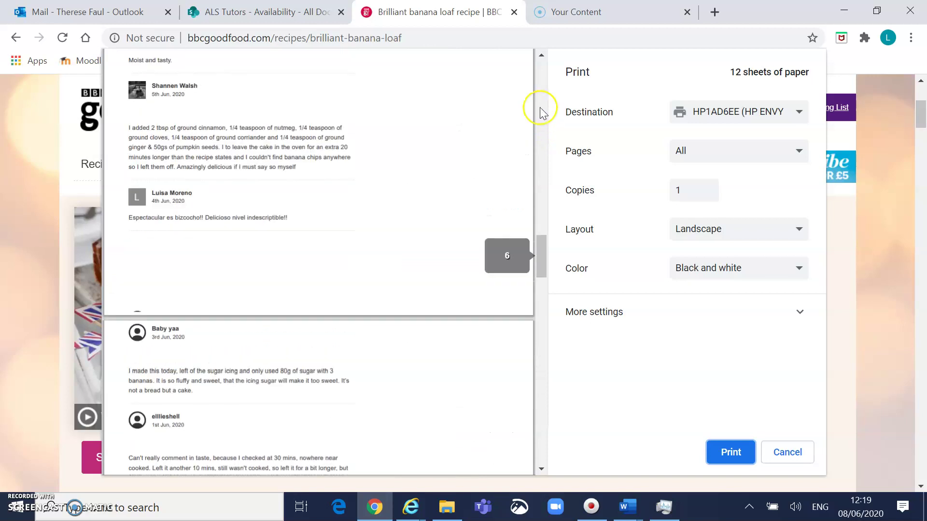
left_click(541, 93)
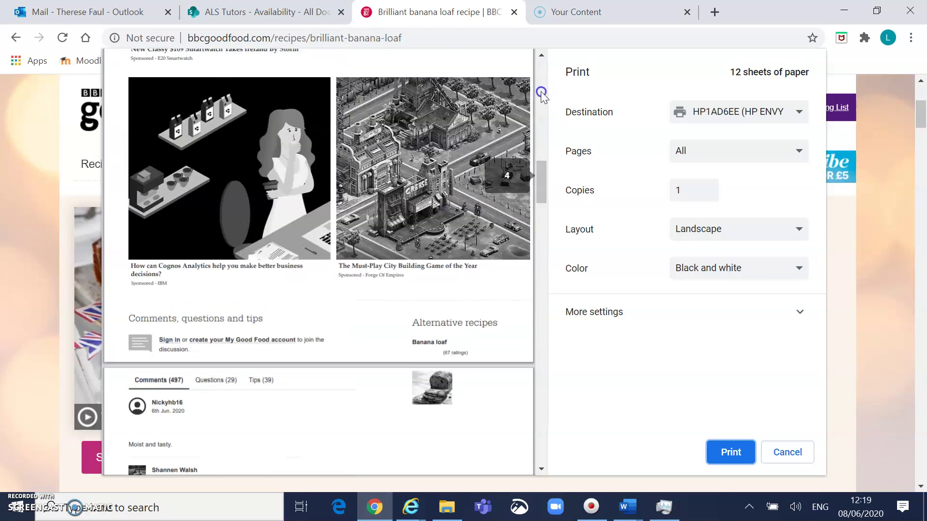
left_click(541, 92)
left_click(540, 91)
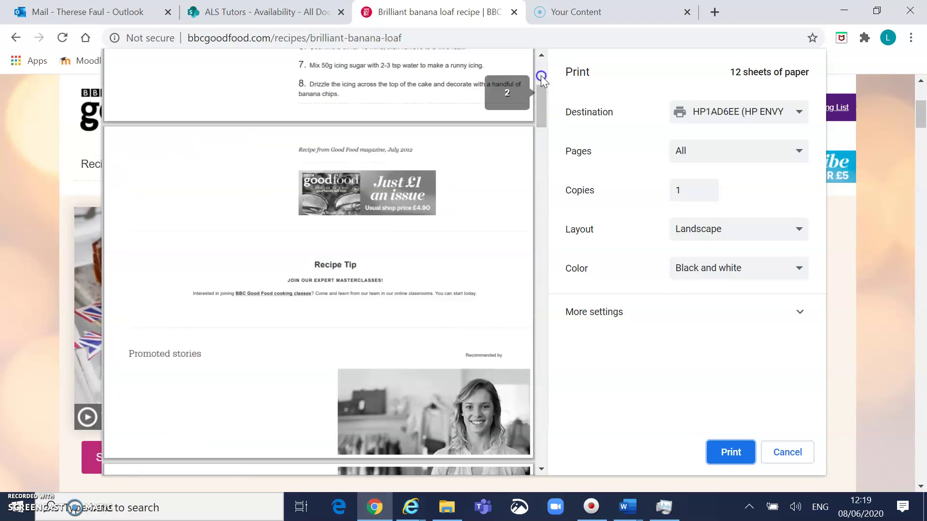
left_click(541, 75)
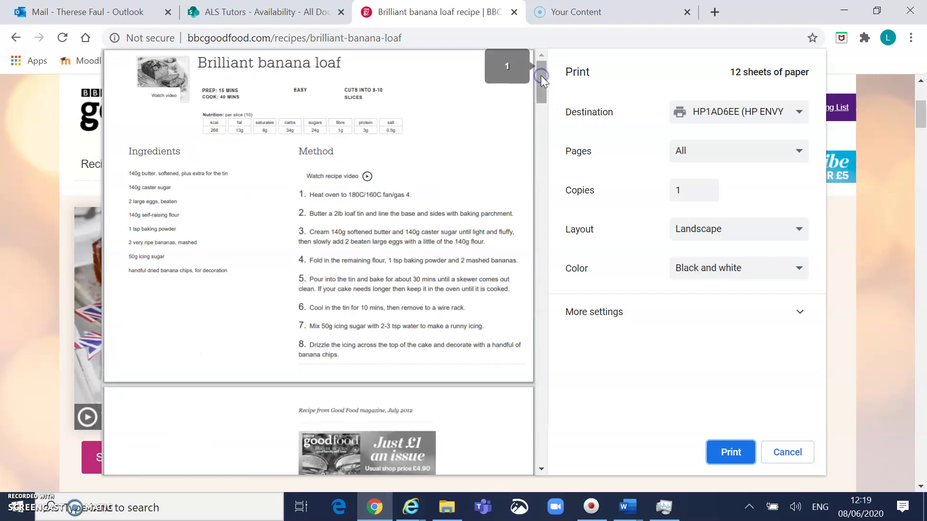
Step: Keep the current printer as the destination and set Pages to a custom range of 1
left_click(799, 116)
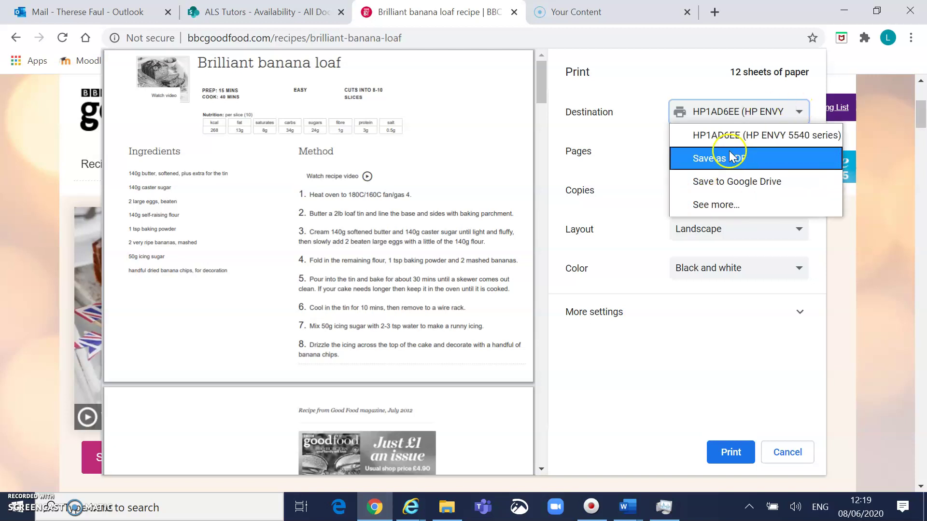
left_click(749, 112)
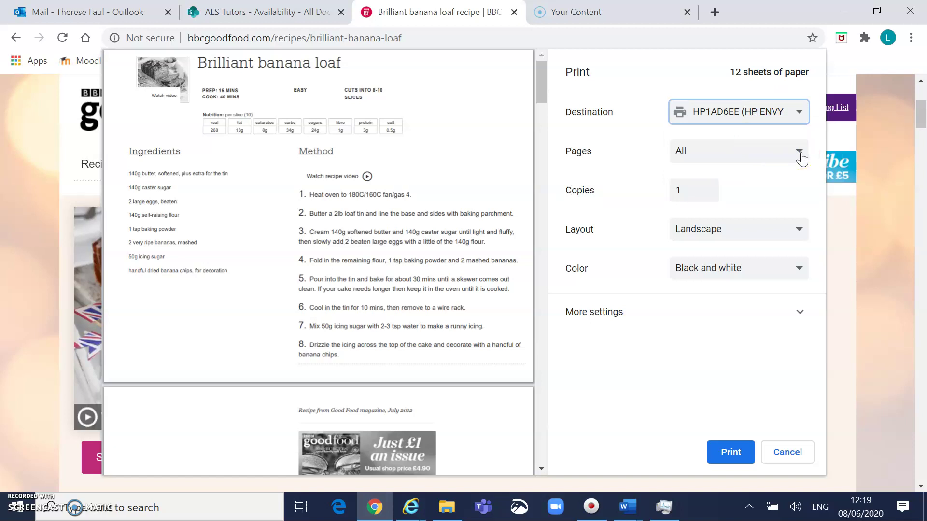
left_click(799, 153)
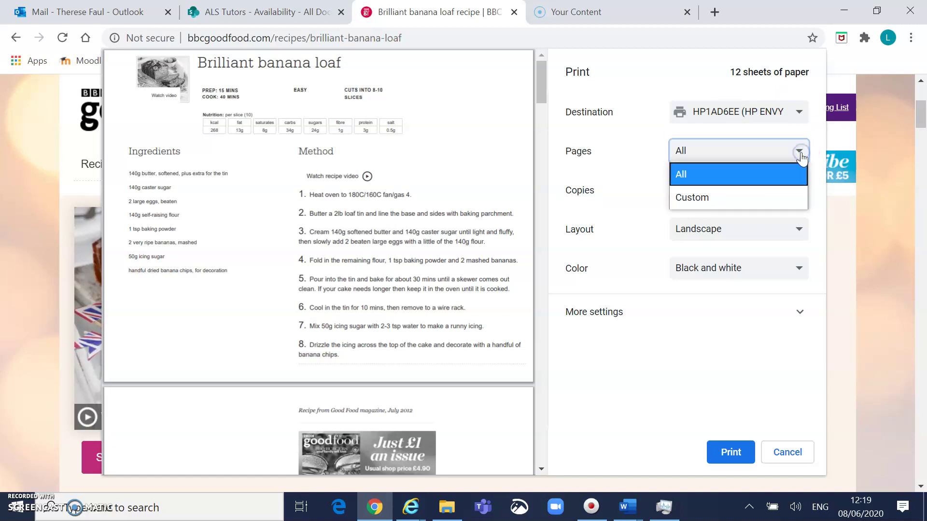
left_click(737, 198)
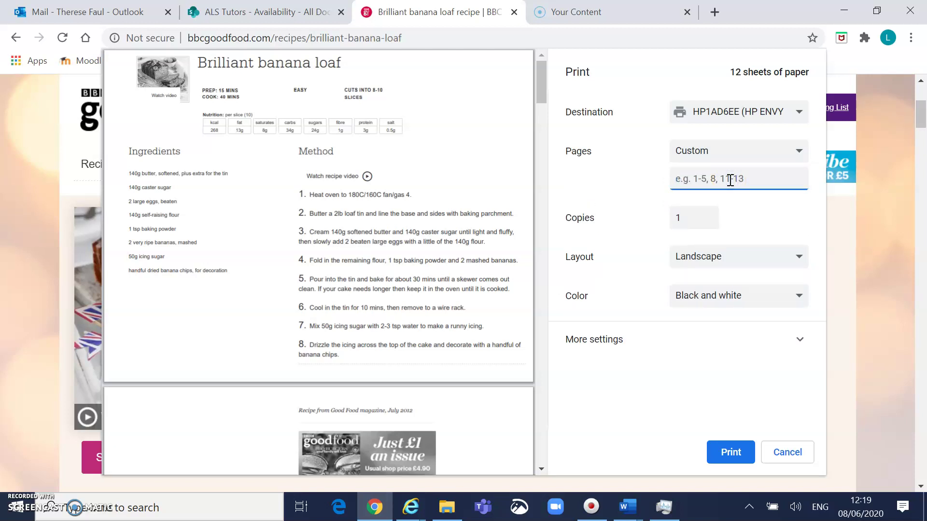
type("1")
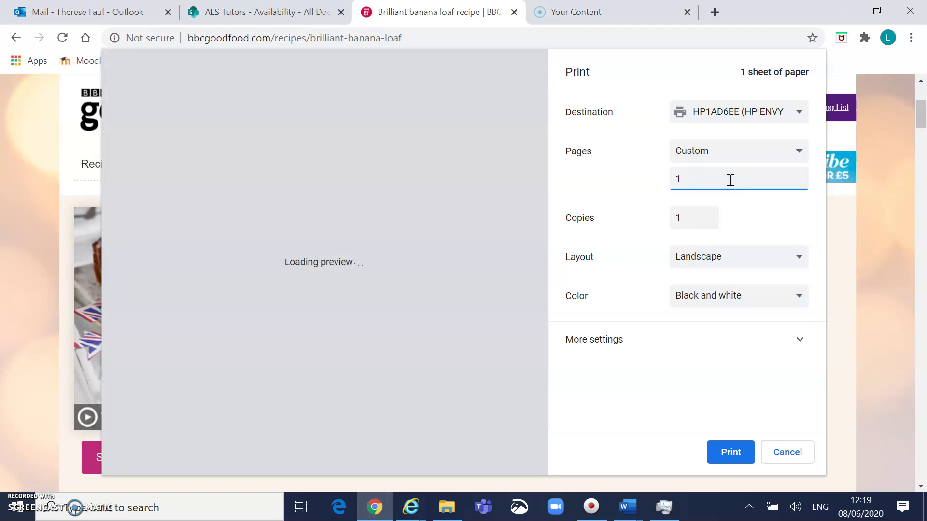
type("-3")
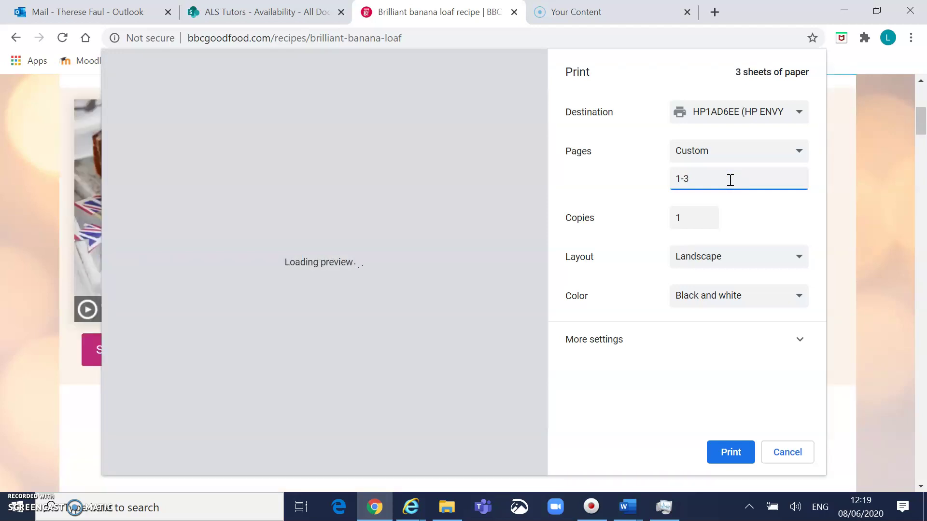
key("BackSpace")
key("BackSpace")
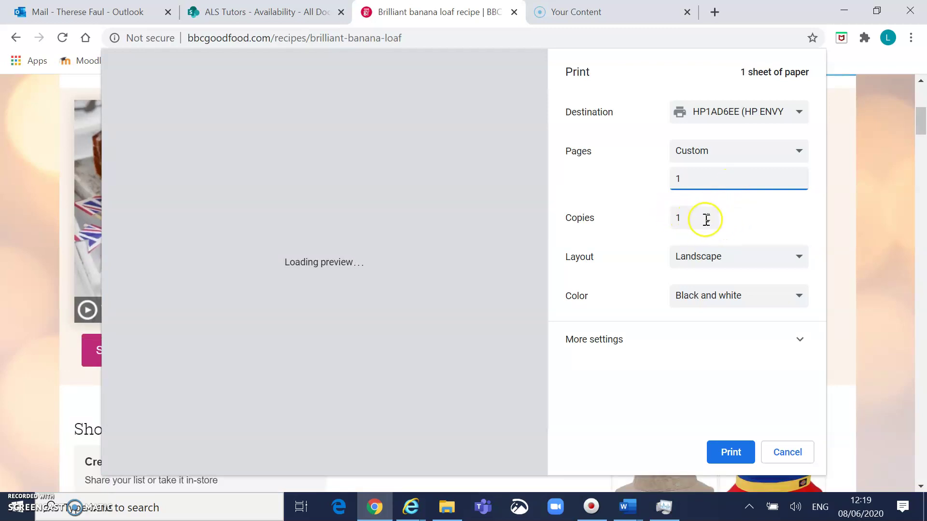
Step: Set the copies to 2 and the layout to Portrait
left_click(707, 219)
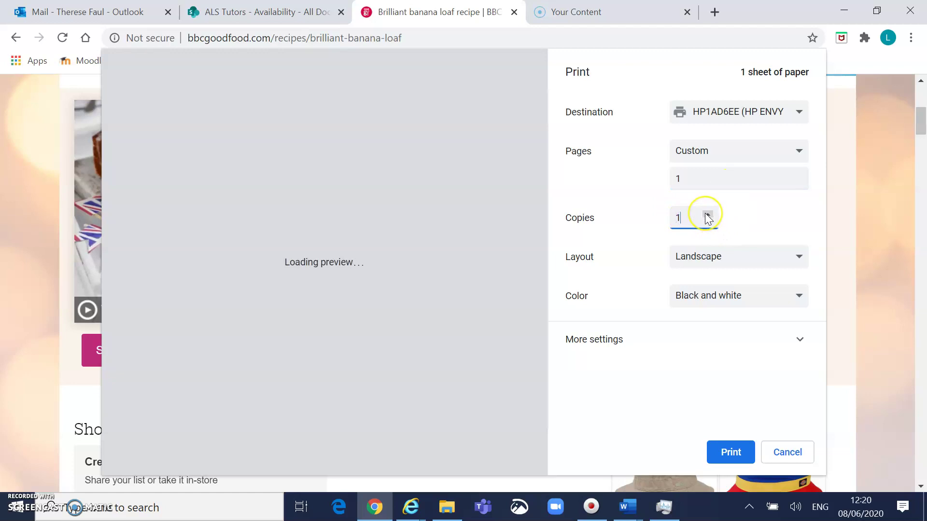
left_click(707, 218)
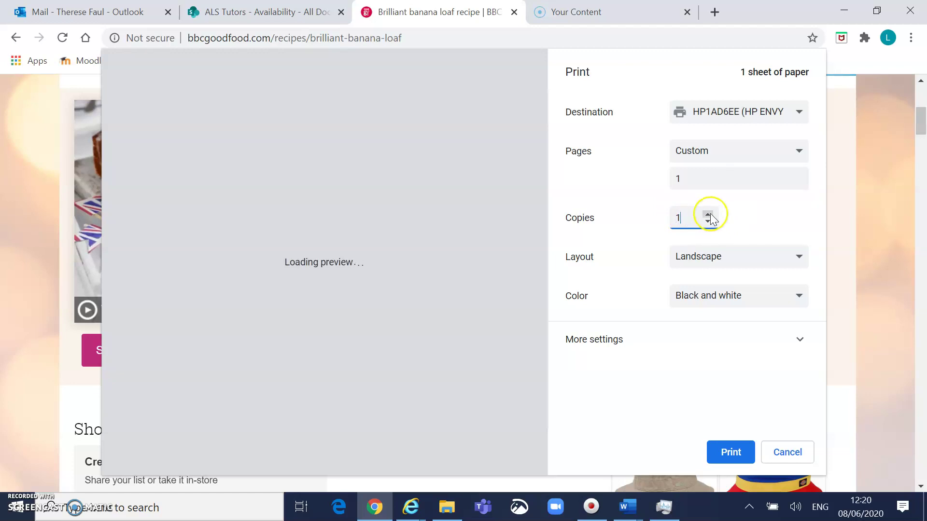
left_click(708, 218)
left_click(708, 215)
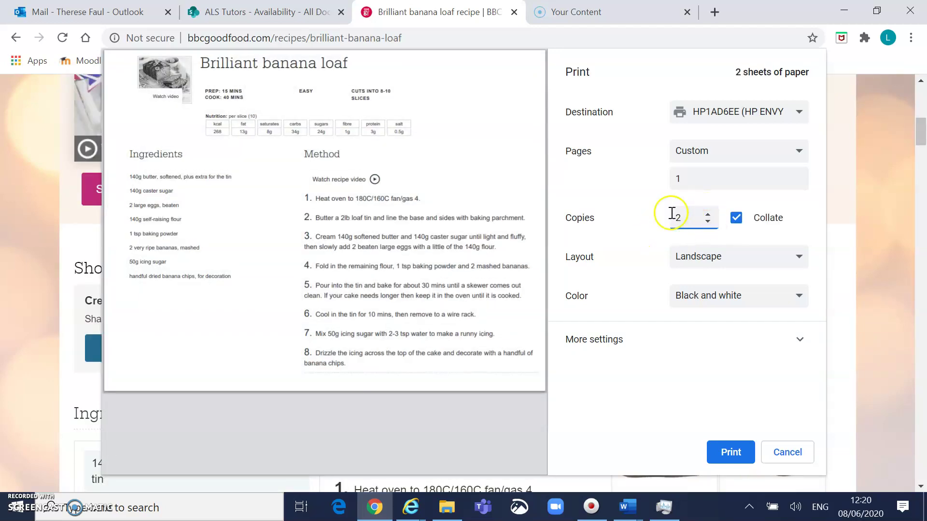
left_click(760, 259)
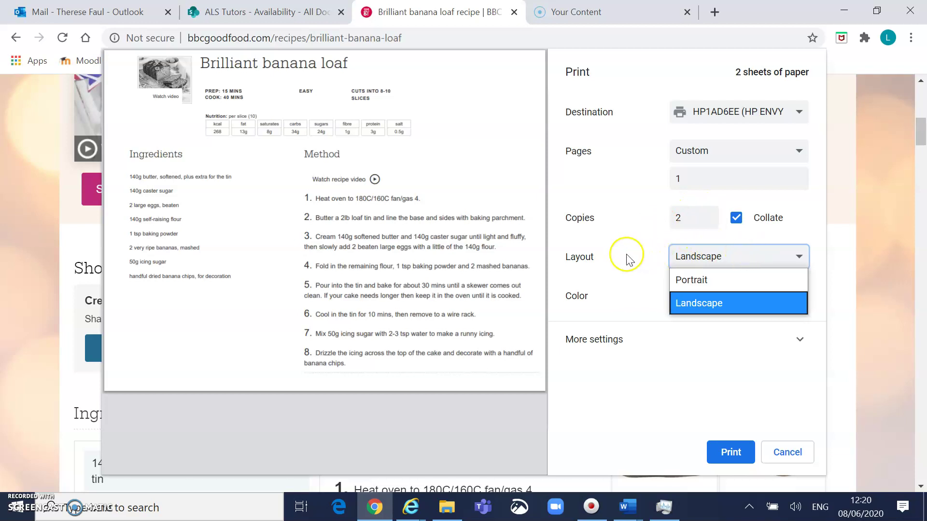
left_click(695, 280)
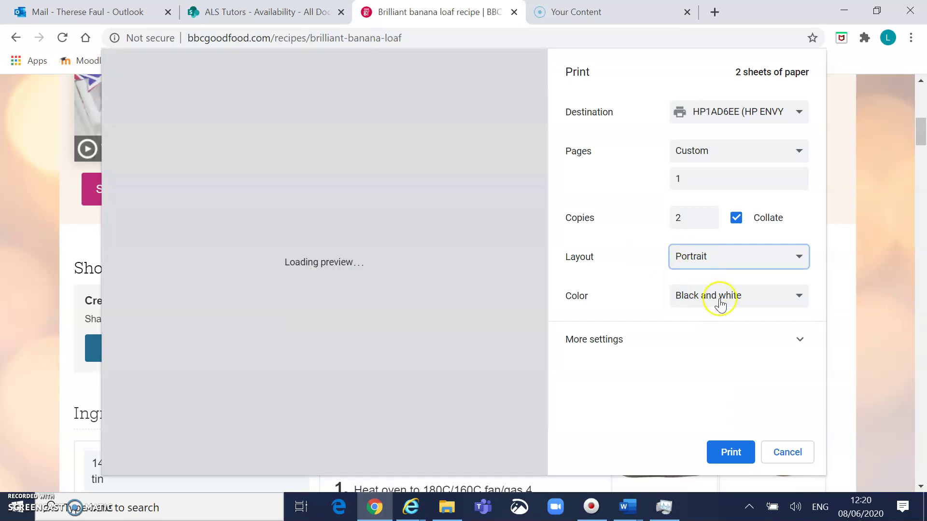
Step: Set the Color option to Black and white
left_click(796, 297)
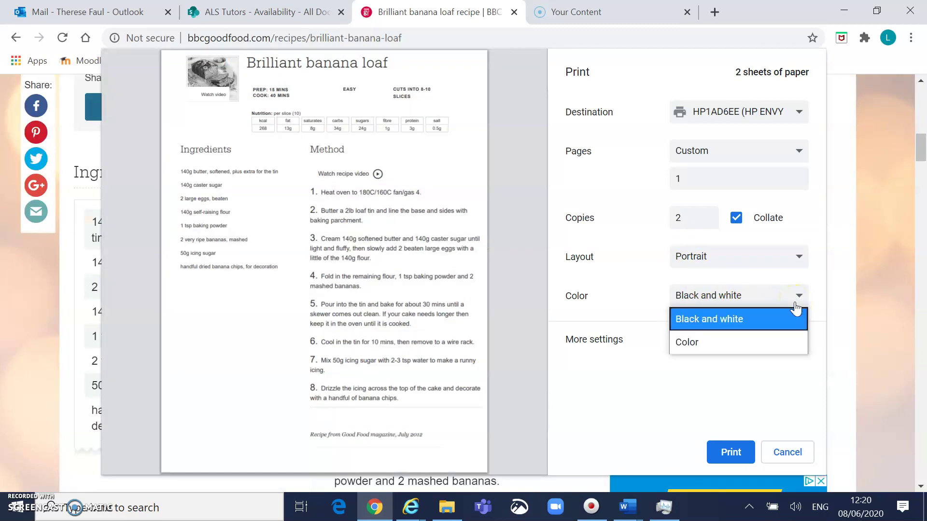
left_click(760, 341)
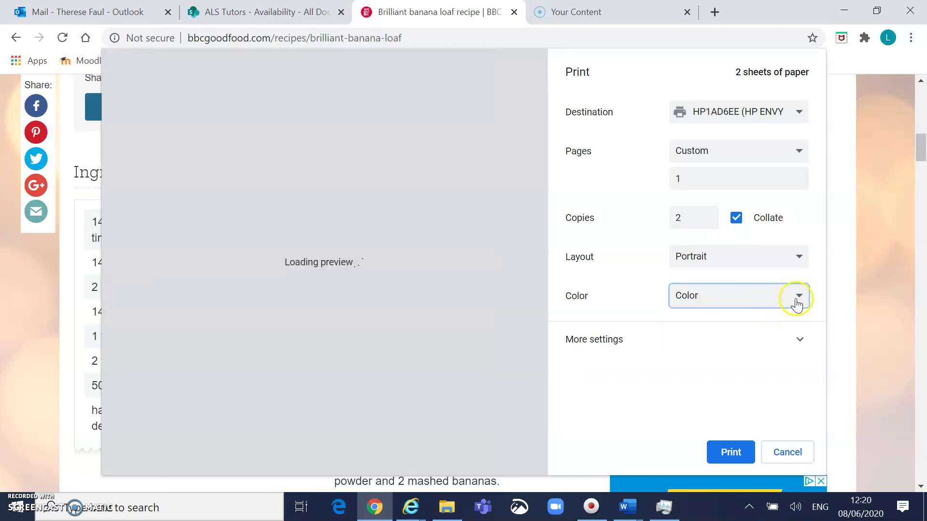
left_click(799, 300)
left_click(799, 299)
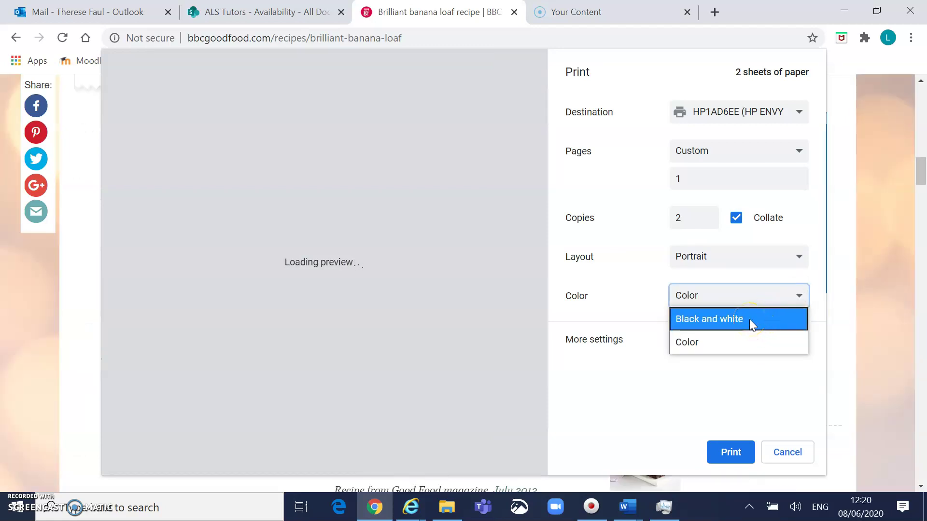
left_click(749, 320)
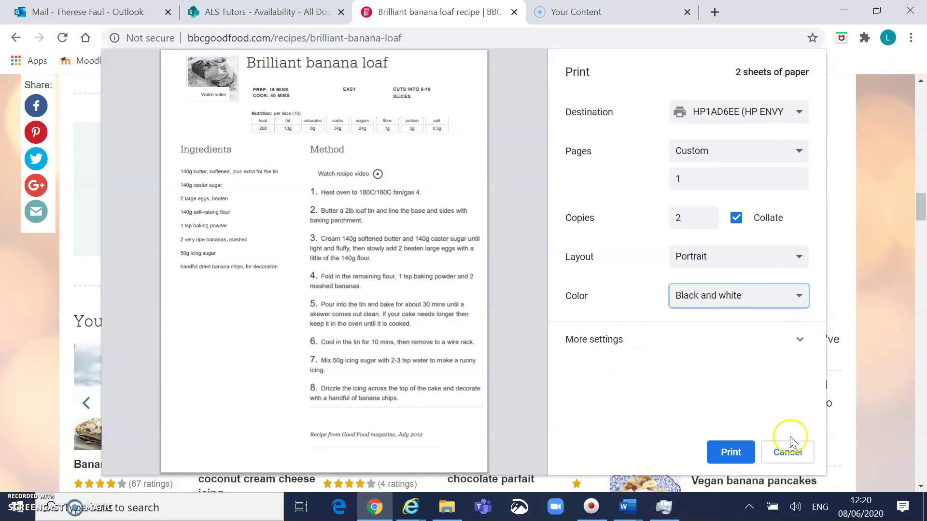
Step: Cancel Chrome's print dialog and bring up the banana loaf recipe in Internet Explorer
left_click(789, 453)
right_click(791, 458)
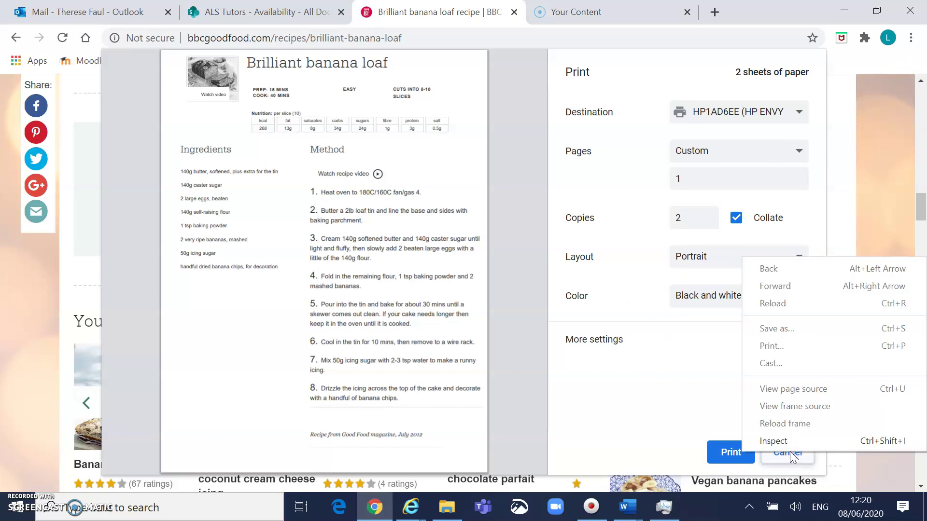
left_click(790, 454)
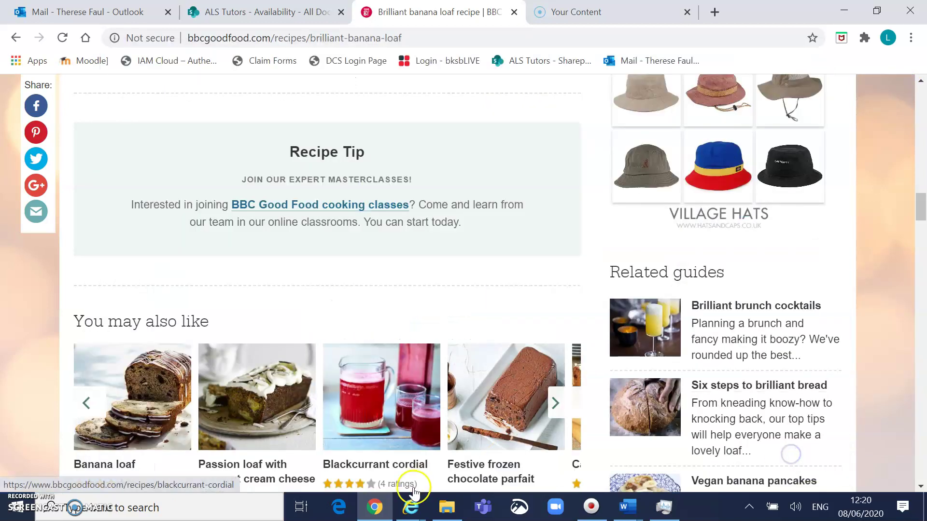
left_click(419, 503)
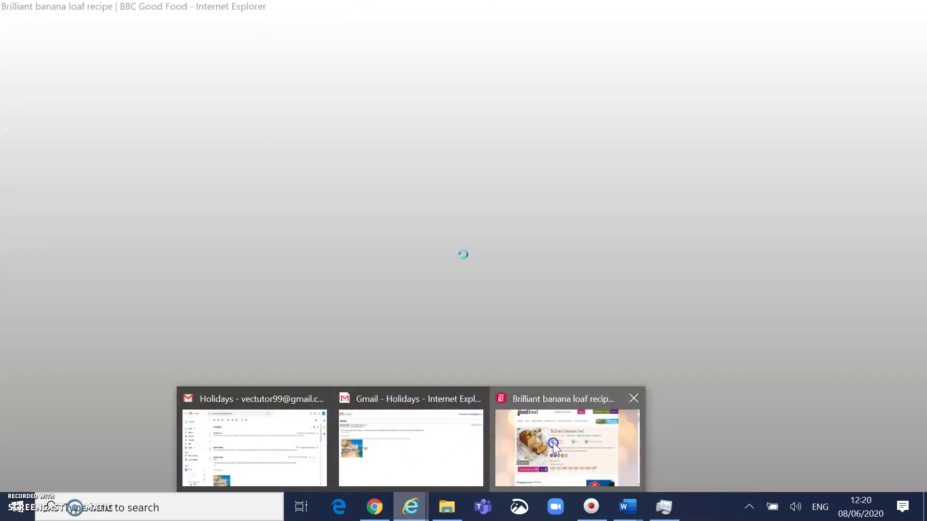
left_click(552, 442)
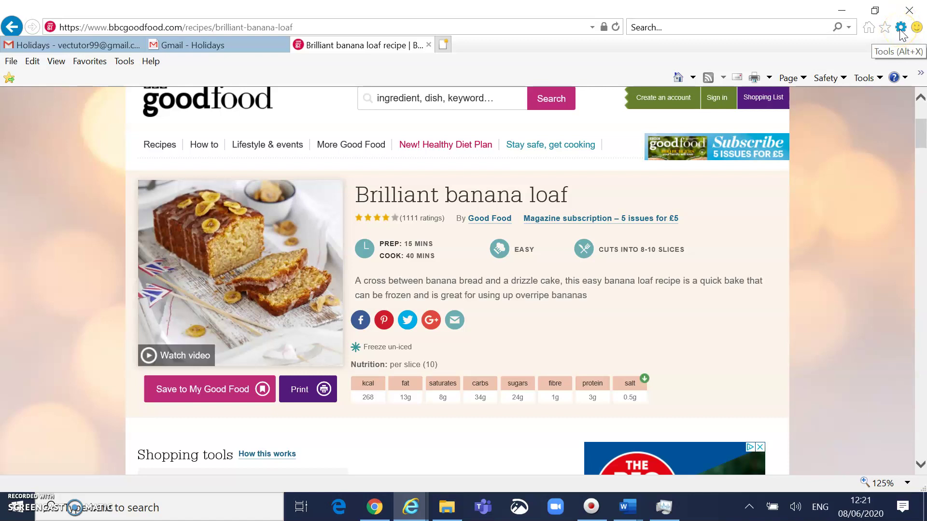
Step: Open Internet Explorer's print preview via Tools > Print > Print preview
left_click(900, 27)
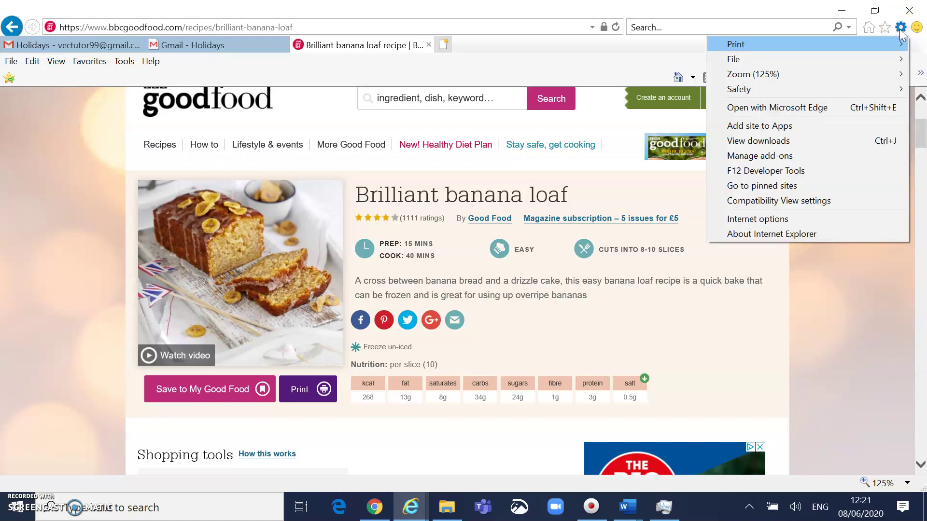
mouse_move(856, 40)
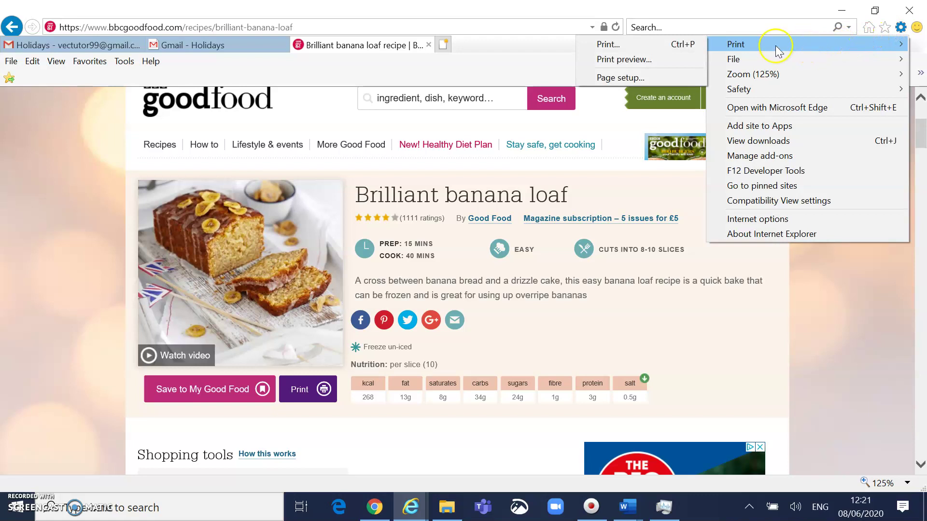
left_click(627, 60)
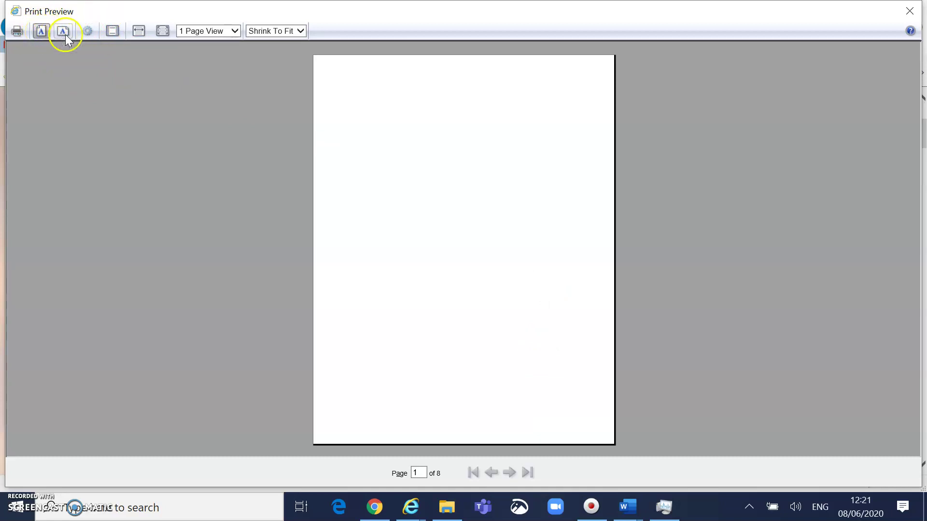
left_click(64, 33)
left_click(413, 474)
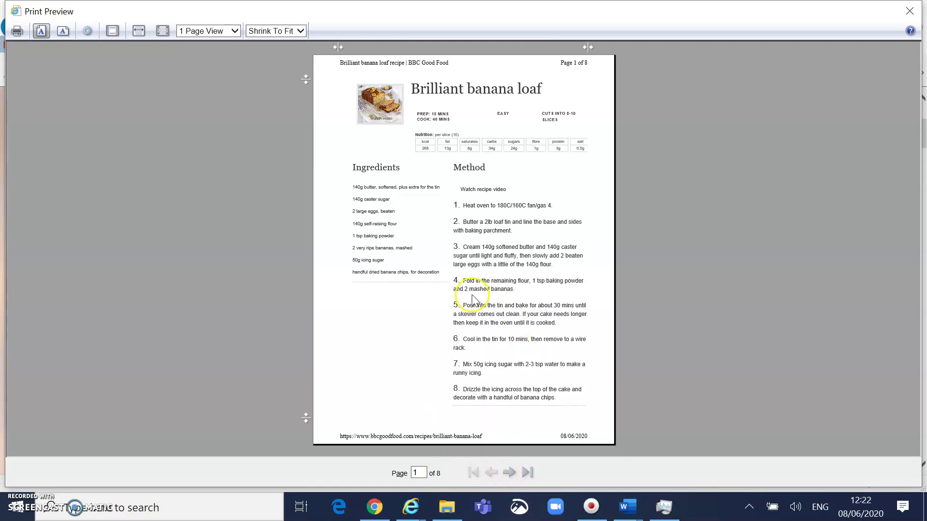
left_click(509, 473)
left_click(510, 473)
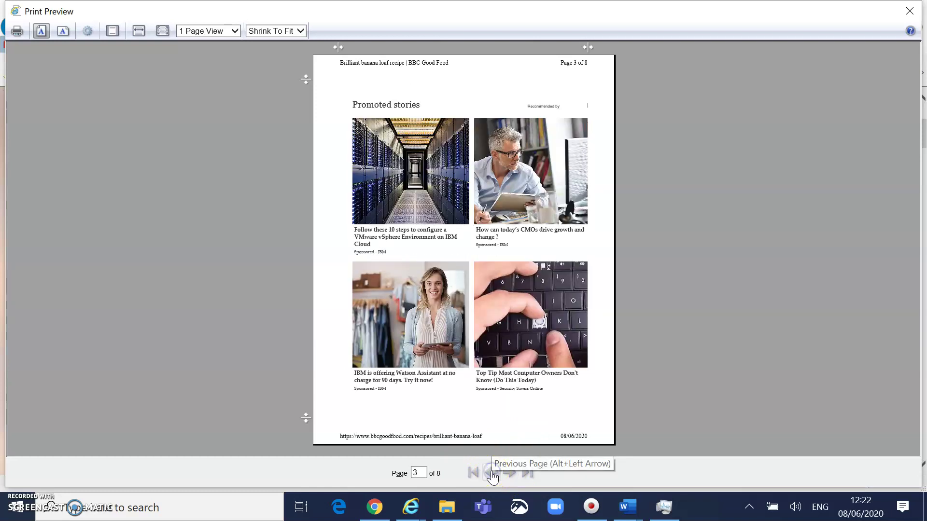
left_click(491, 473)
left_click(491, 473)
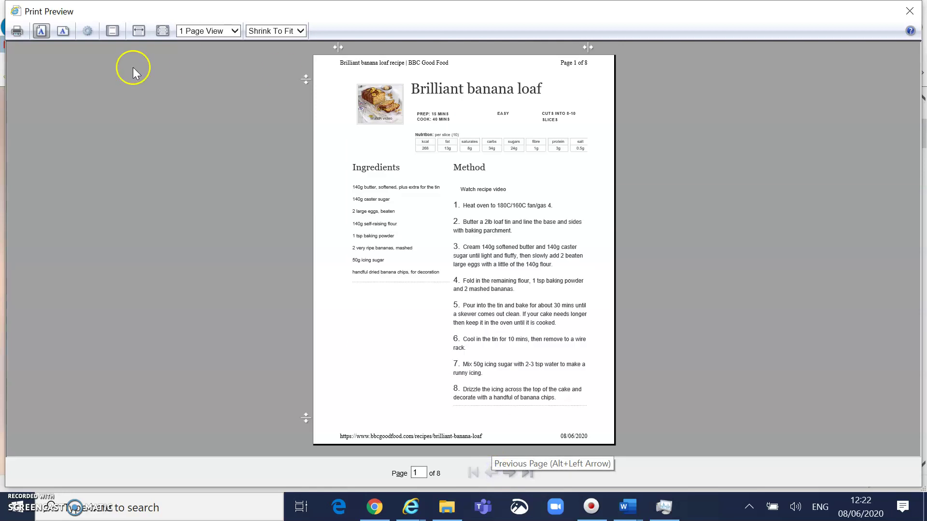
left_click(17, 36)
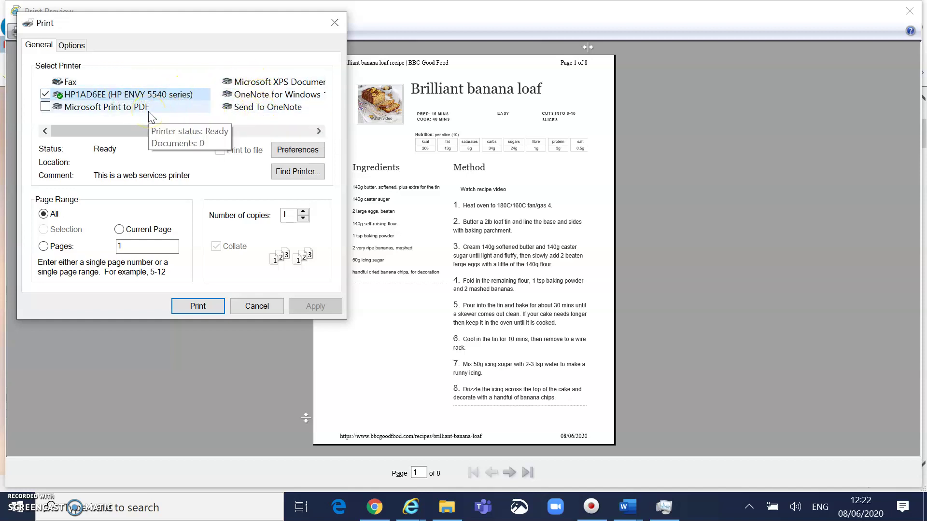
left_click(149, 96)
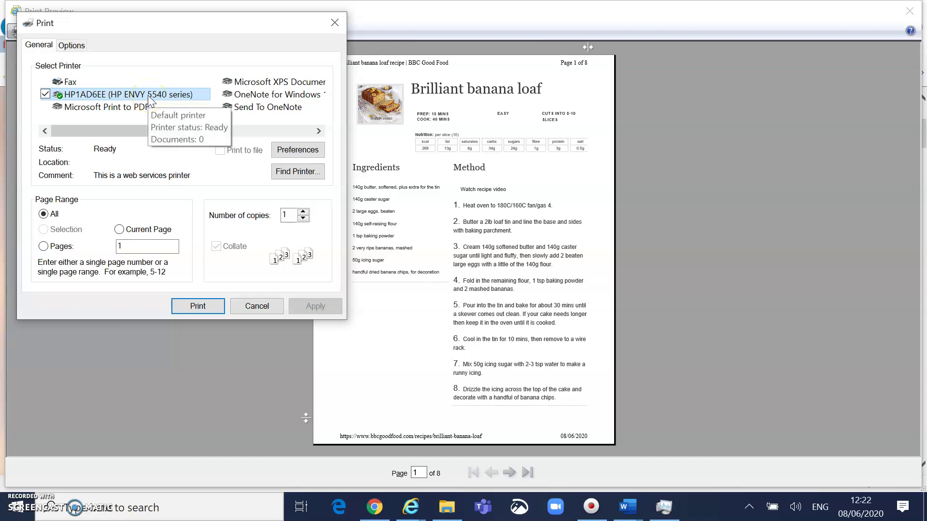
left_click(149, 98)
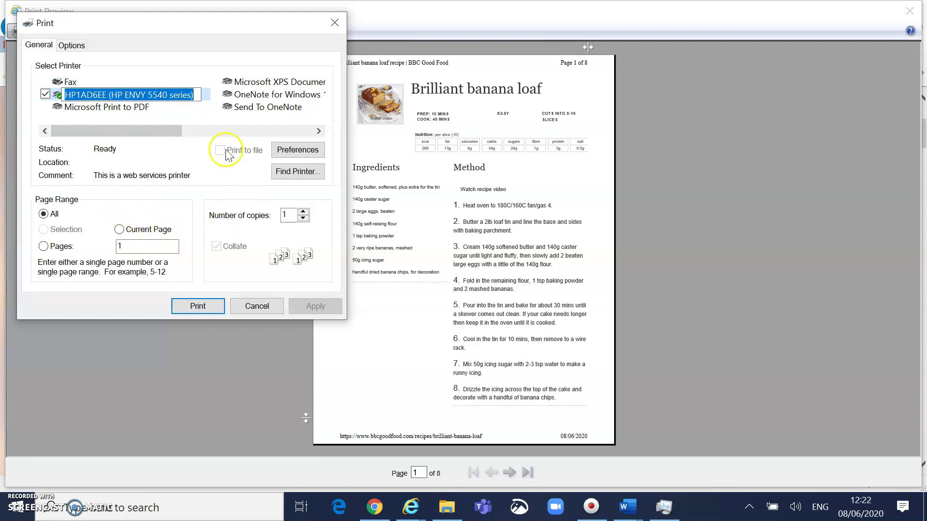
left_click(301, 213)
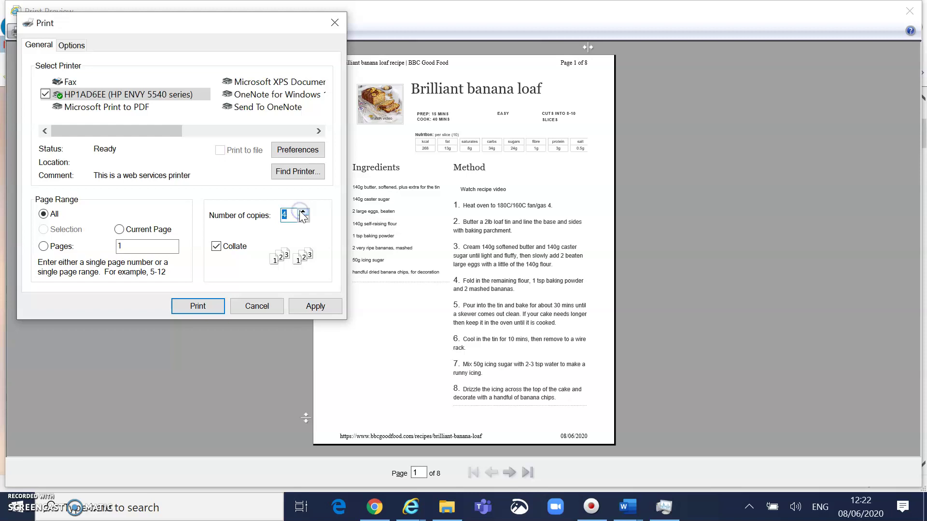
left_click(303, 218)
left_click(303, 218)
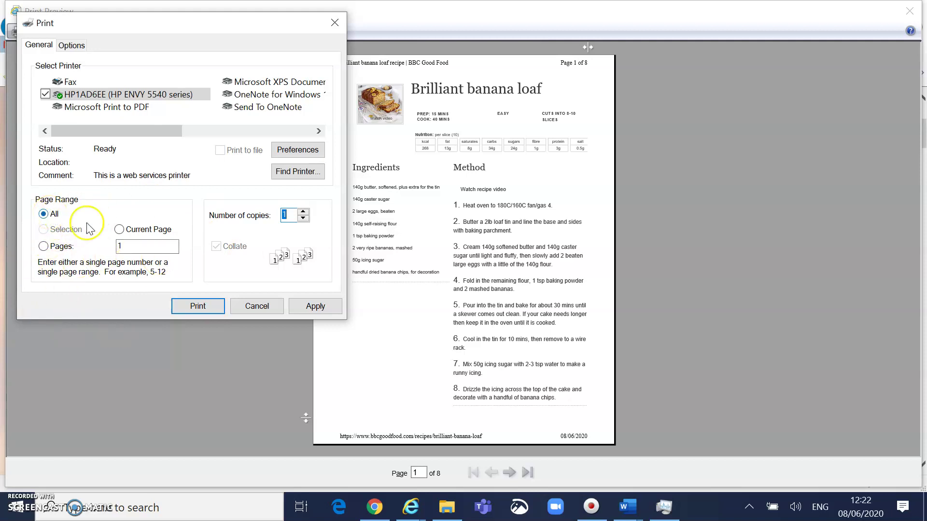
left_click(144, 230)
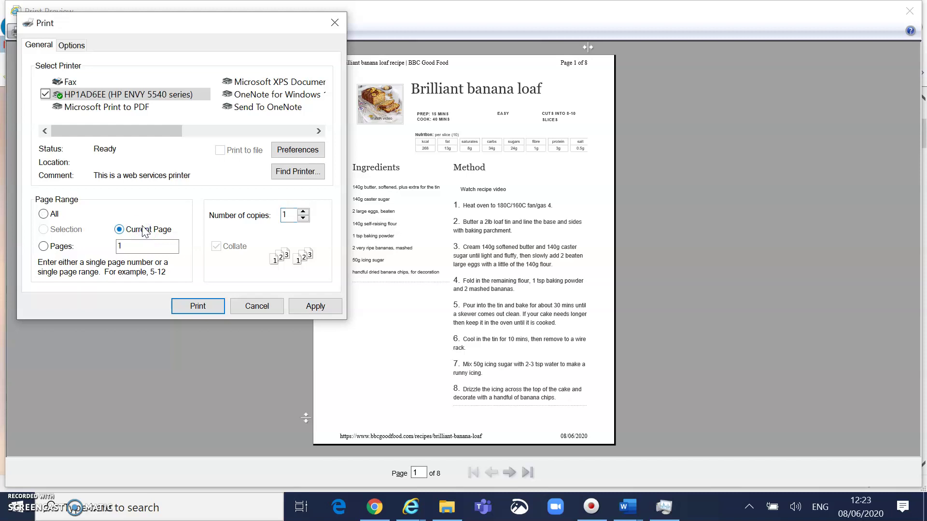
left_click(43, 246)
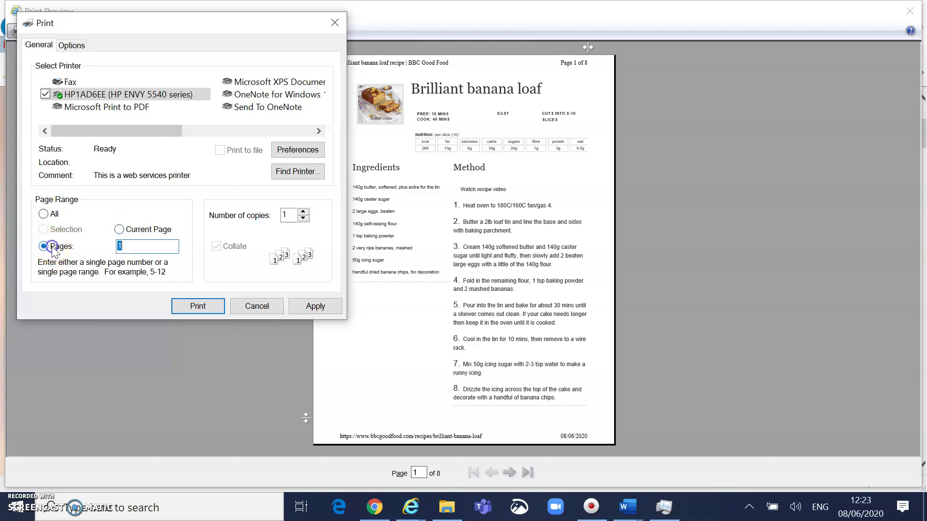
left_click(137, 247)
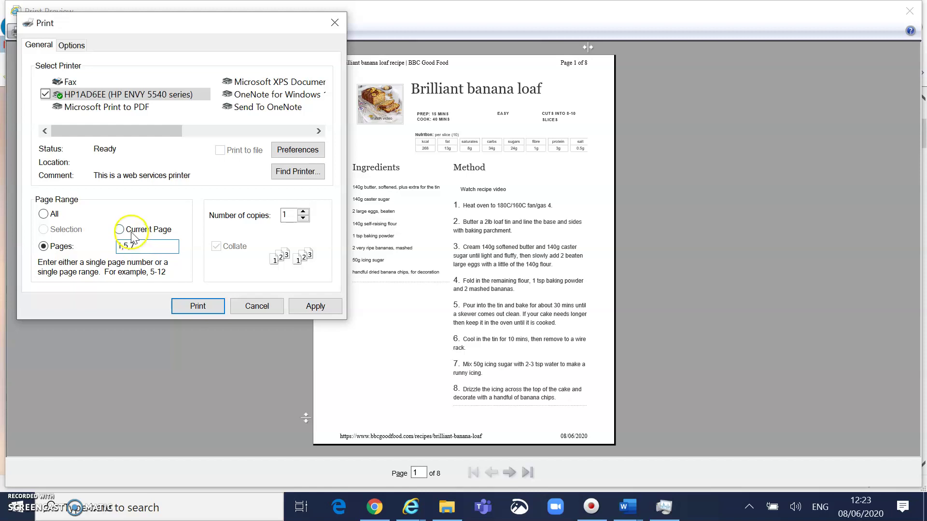
left_click(131, 232)
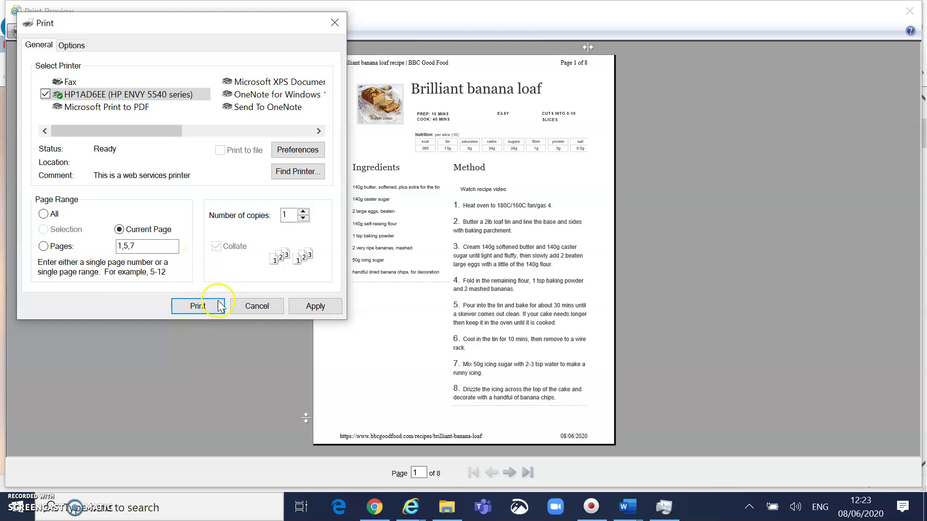
left_click(257, 307)
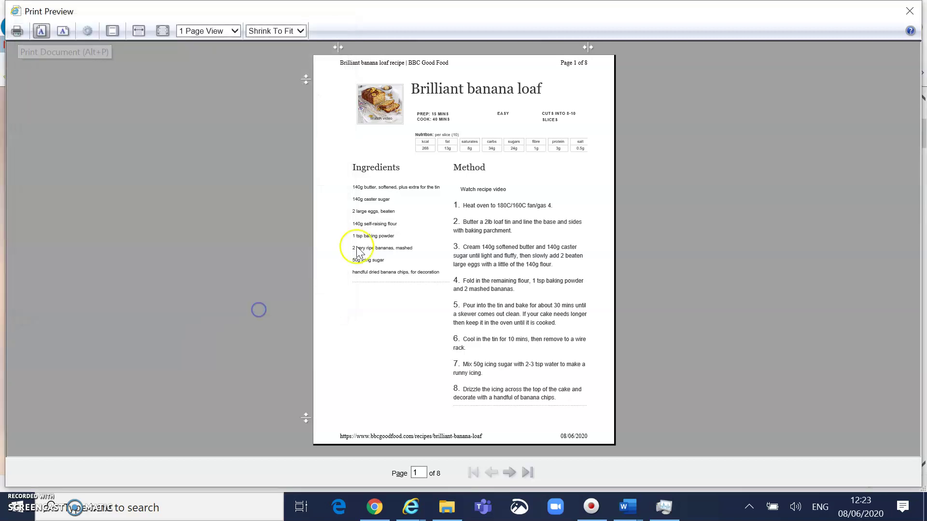
Step: Close the Print Preview window to return to the Brilliant banana loaf recipe page
left_click(909, 11)
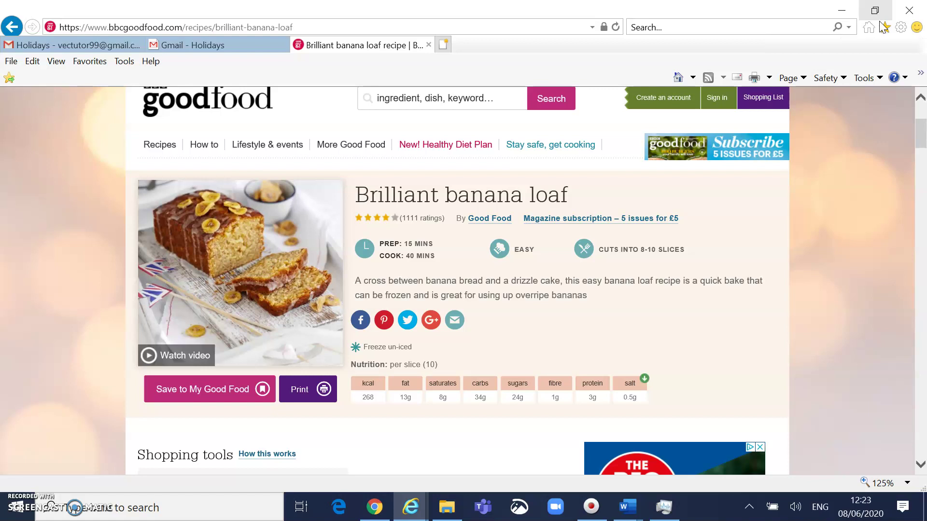
left_click(845, 13)
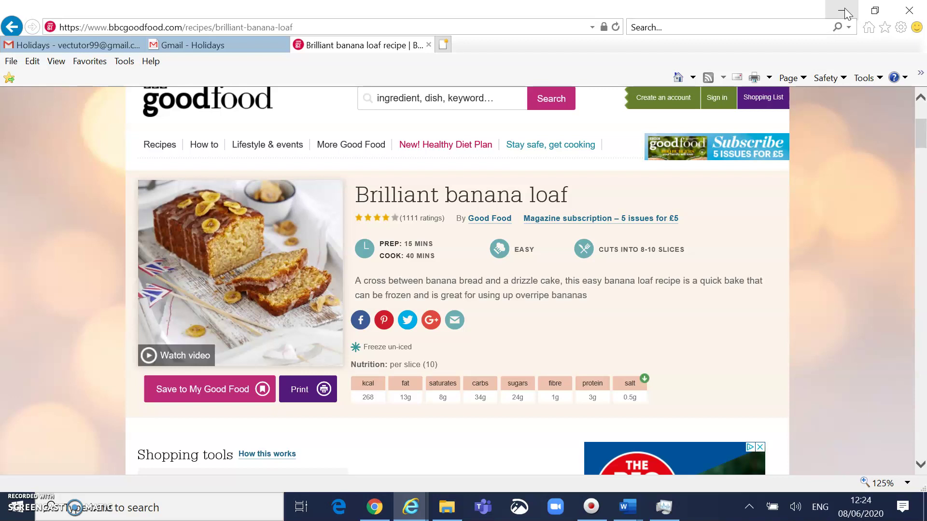
Step: Minimize Internet Explorer, then minimize Chrome to reveal the desktop
left_click(844, 8)
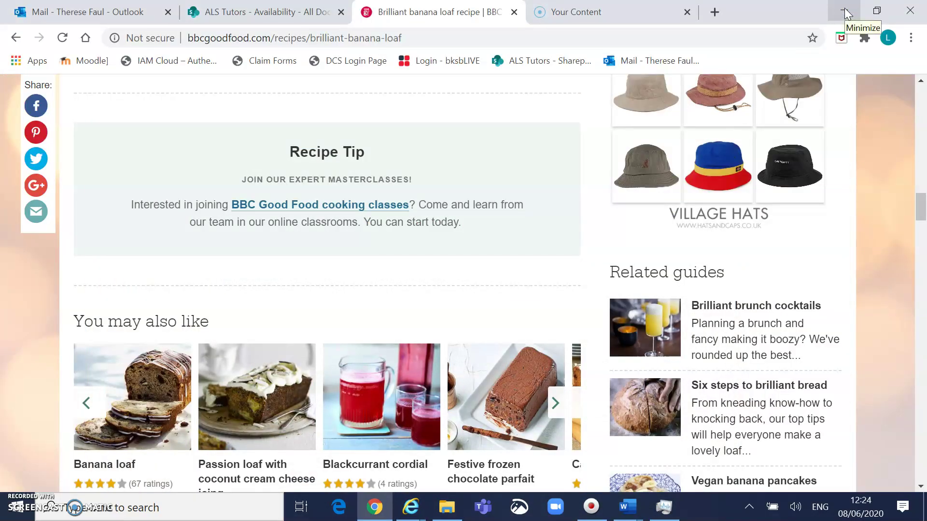
left_click(845, 10)
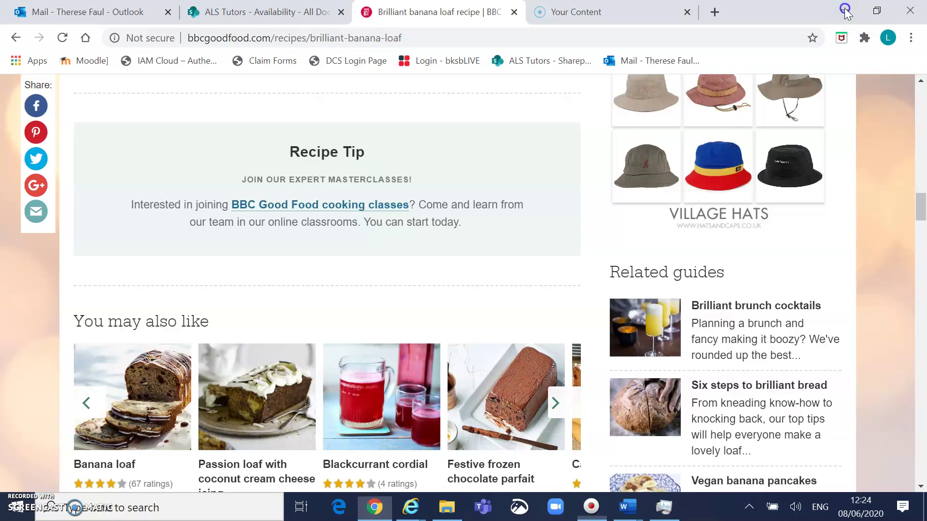